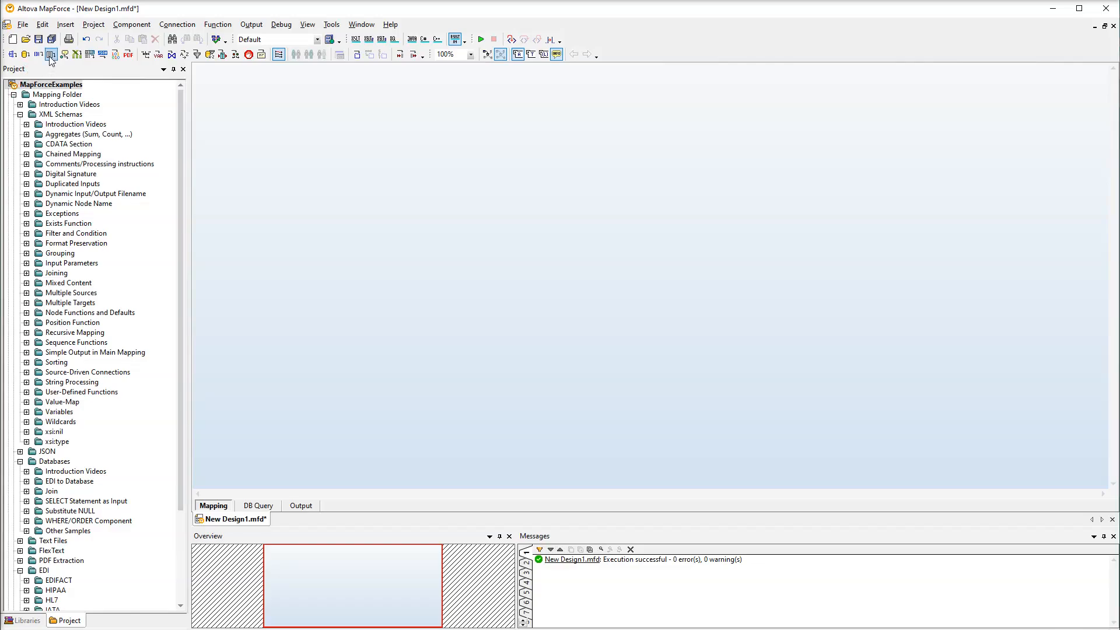
Insert a text component using simple CSV/FLF processing, with WingsNClawsVetClinic.csv as its input file
left_click(49, 56)
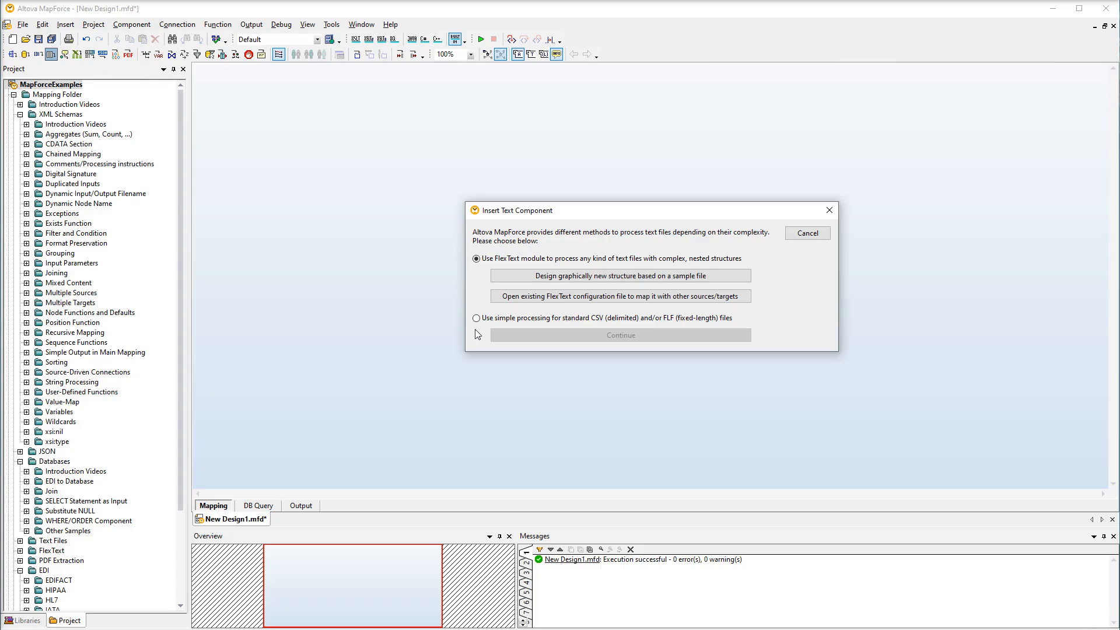
left_click(476, 318)
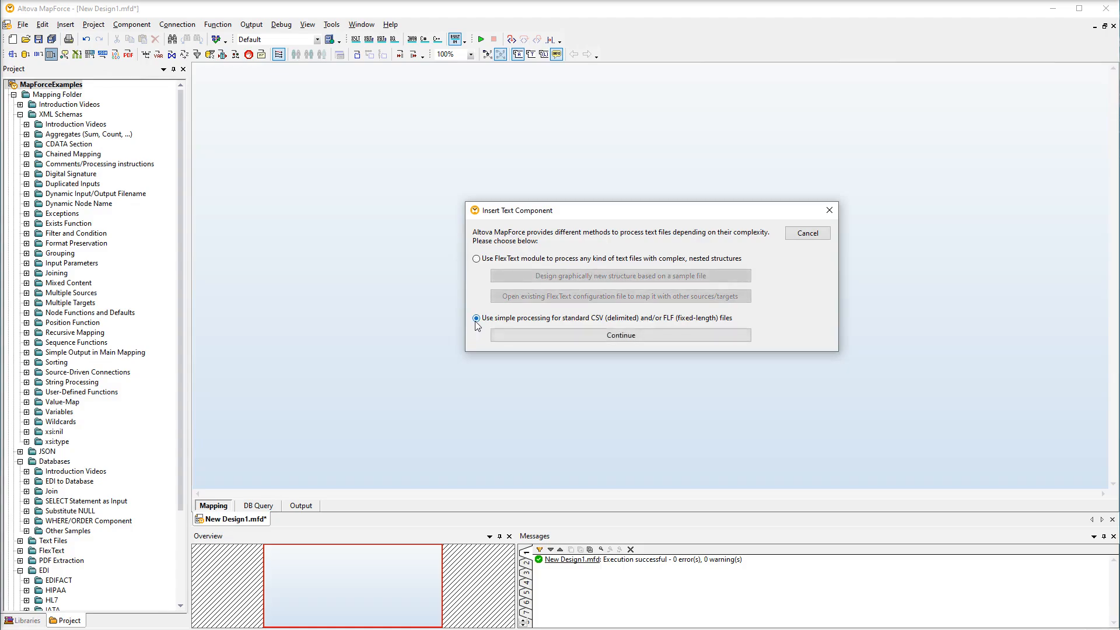
left_click(502, 331)
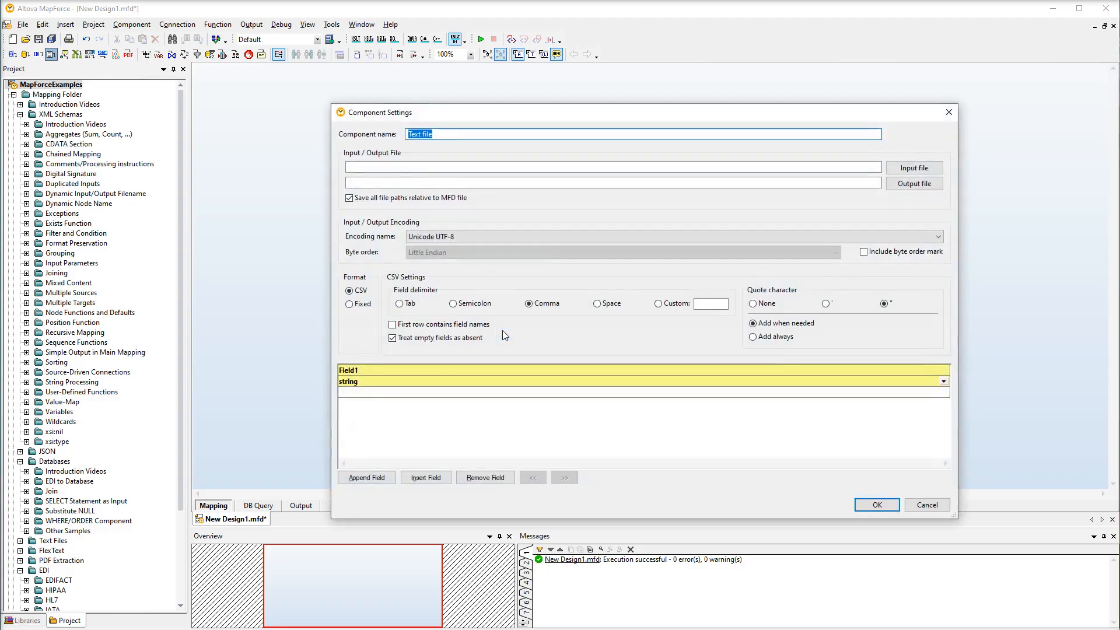
left_click(937, 168)
left_click(587, 261)
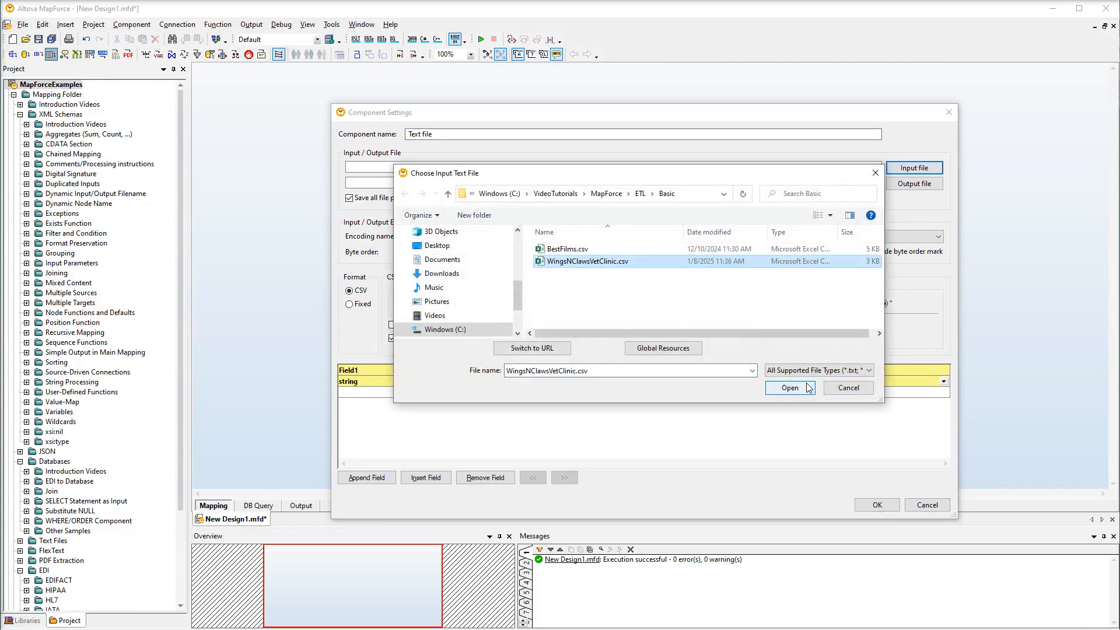
left_click(807, 387)
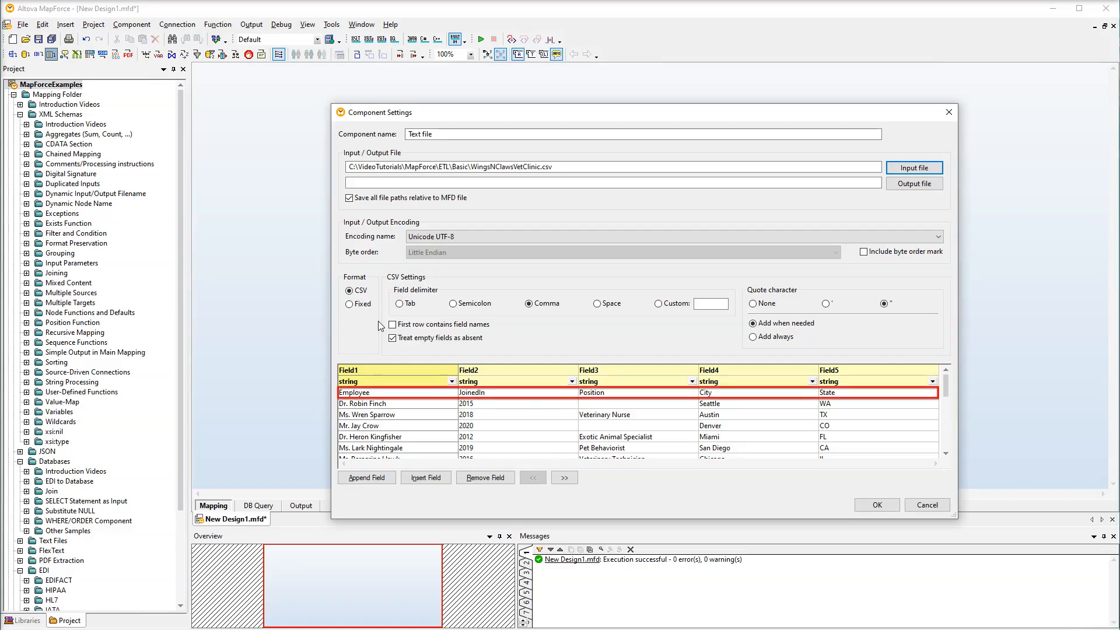
Treat the CSV's first row as field names and set the JoinedIn field's type to integer
left_click(390, 324)
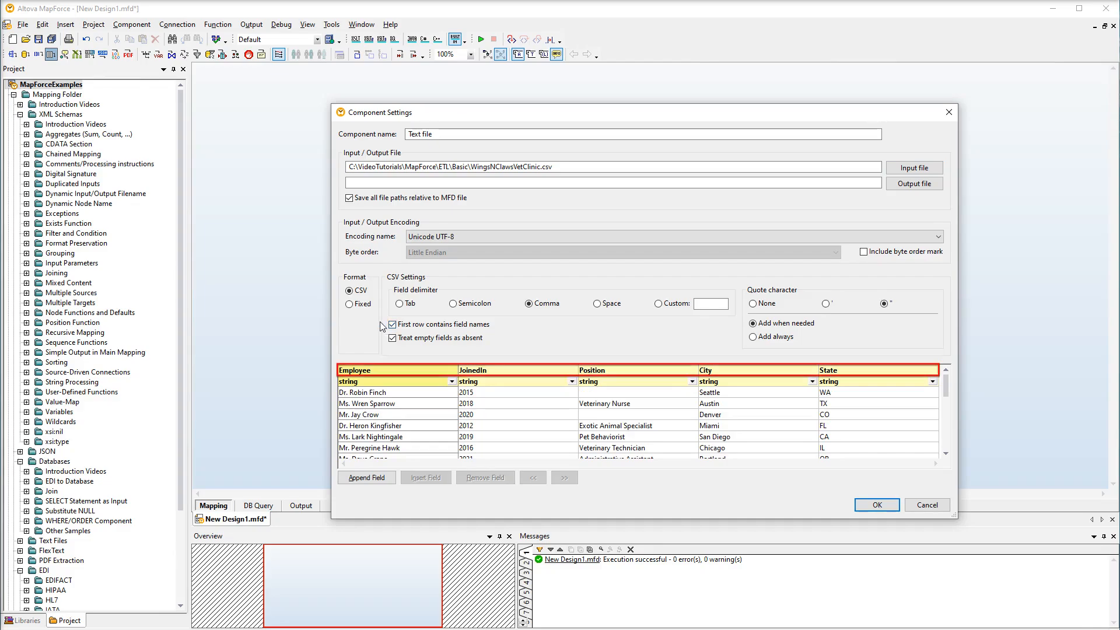
left_click(572, 382)
left_click(558, 415)
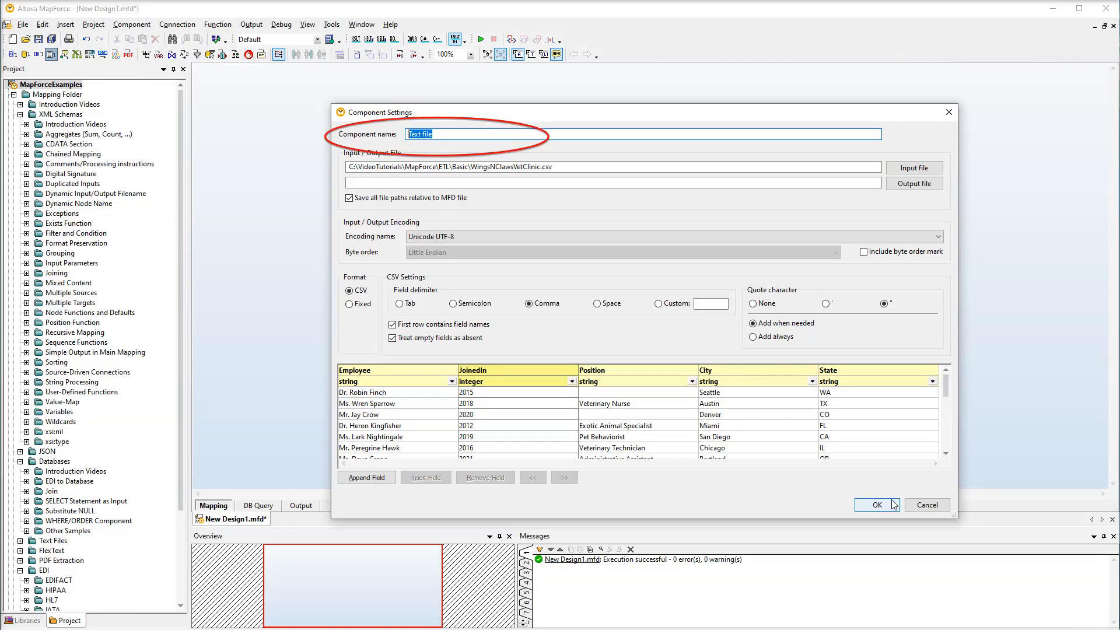
Name the text component WingsNClawsVetClinic and place it in the mapping
type("WingsNClawsVetClinic")
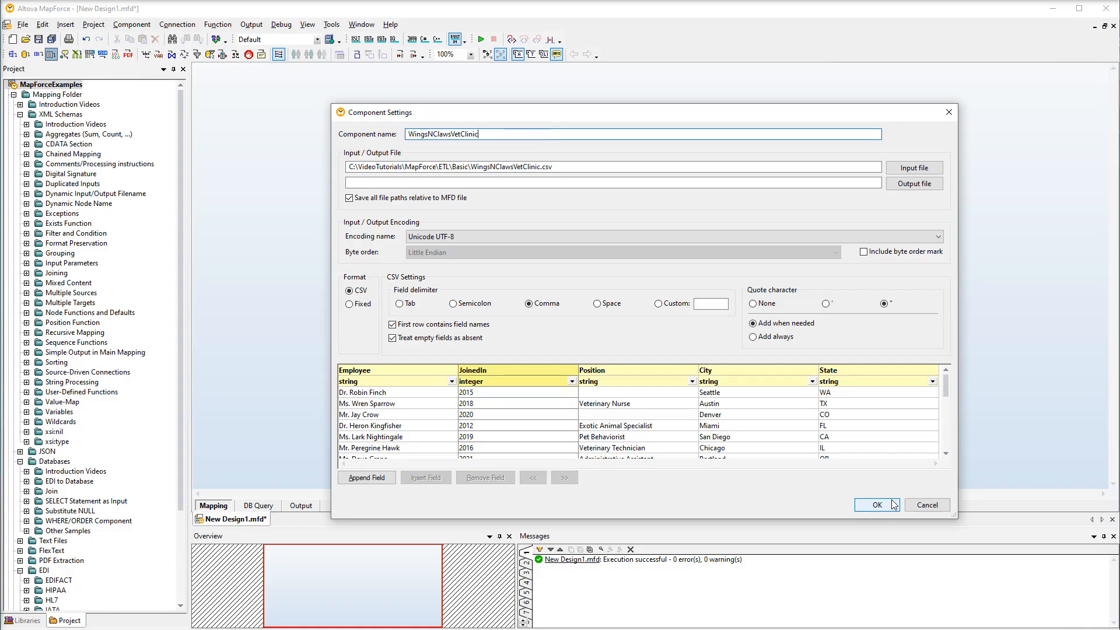
left_click(893, 505)
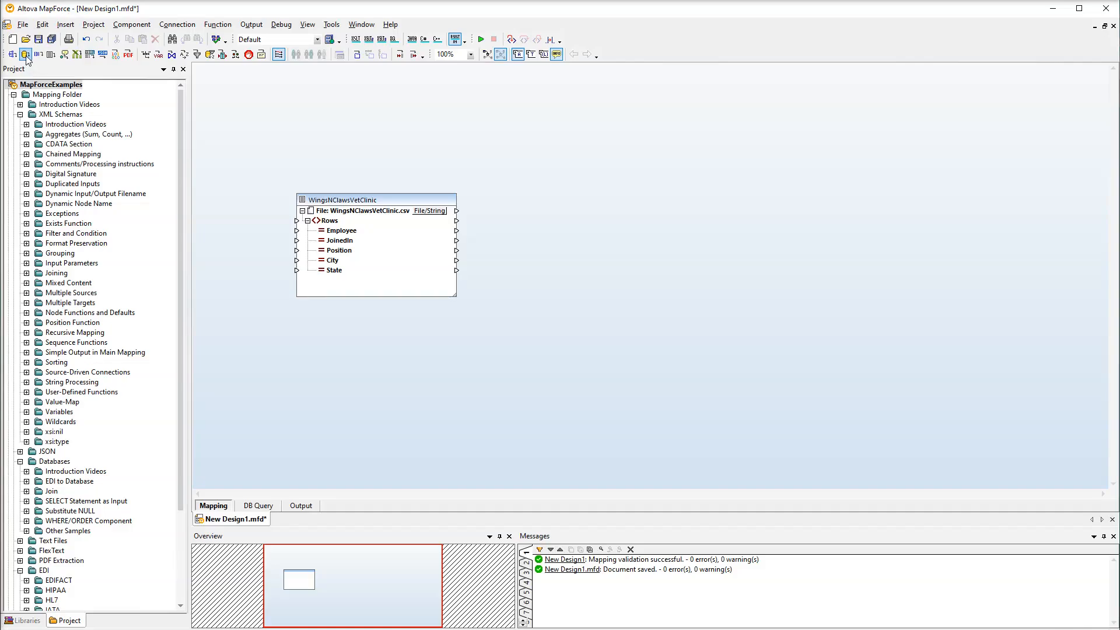
Insert the Records table from the SQLite database VetClinic.sqlite and connect the CSV component's Rows to Records
left_click(25, 55)
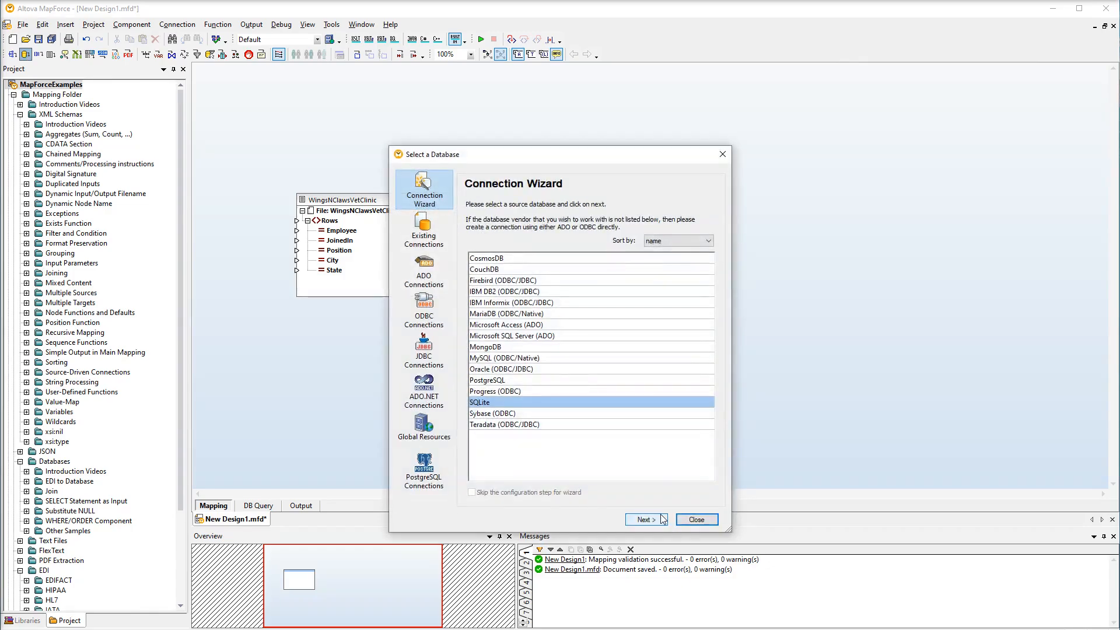
left_click(663, 519)
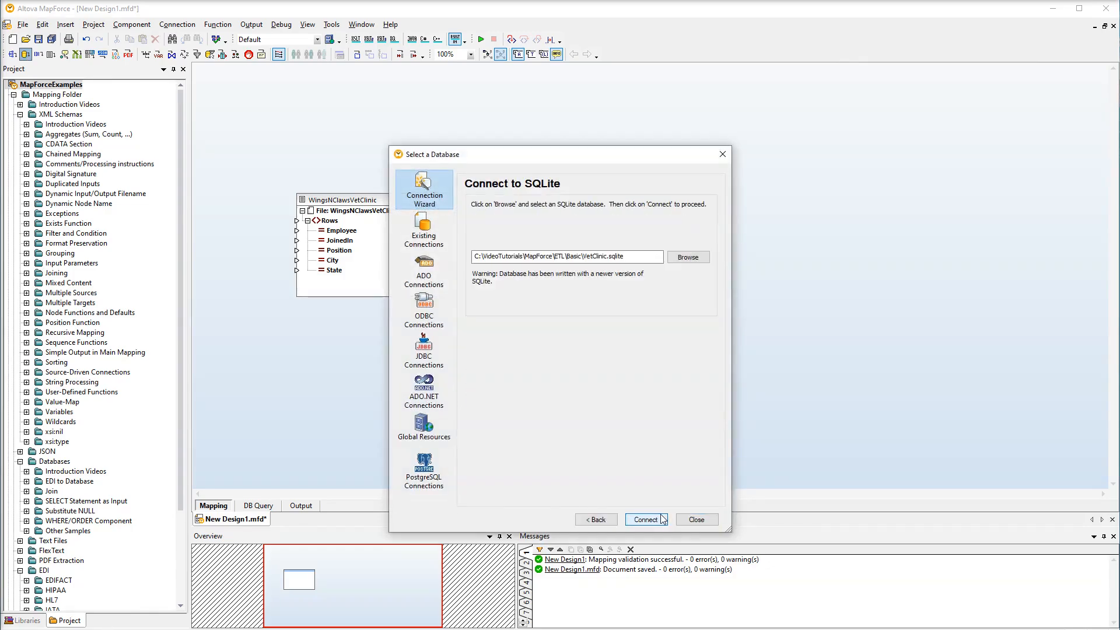
left_click(662, 519)
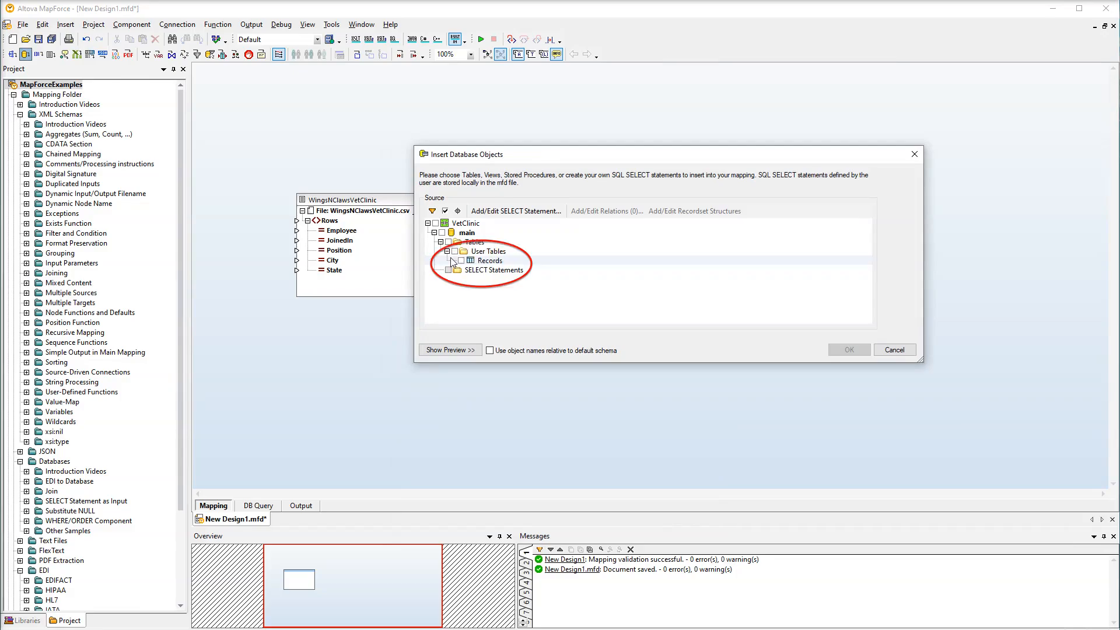
left_click(461, 261)
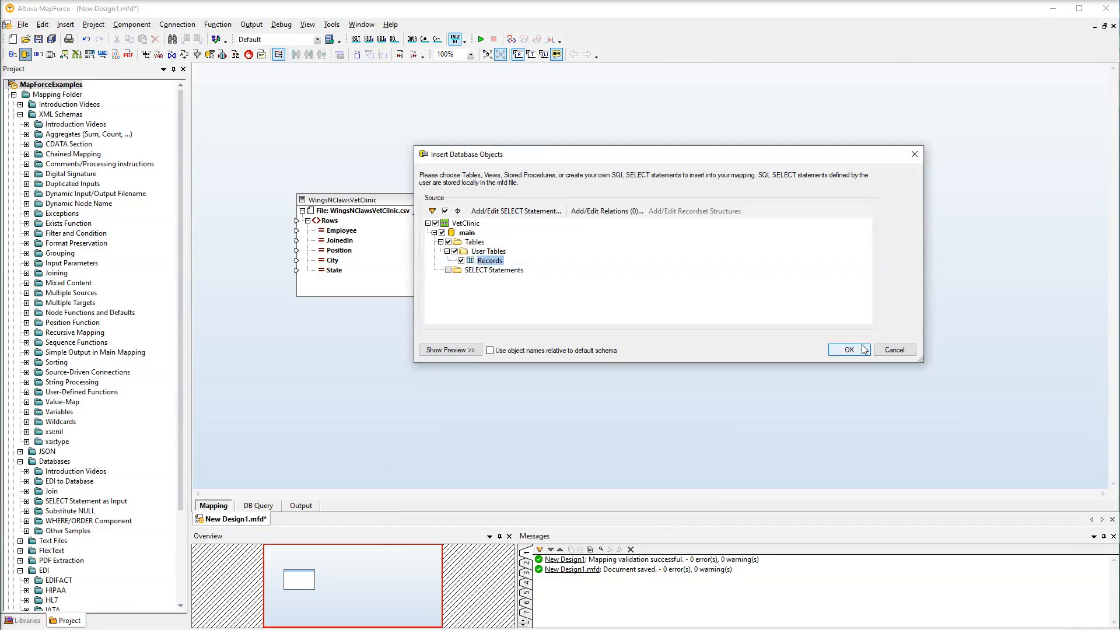
left_click(863, 349)
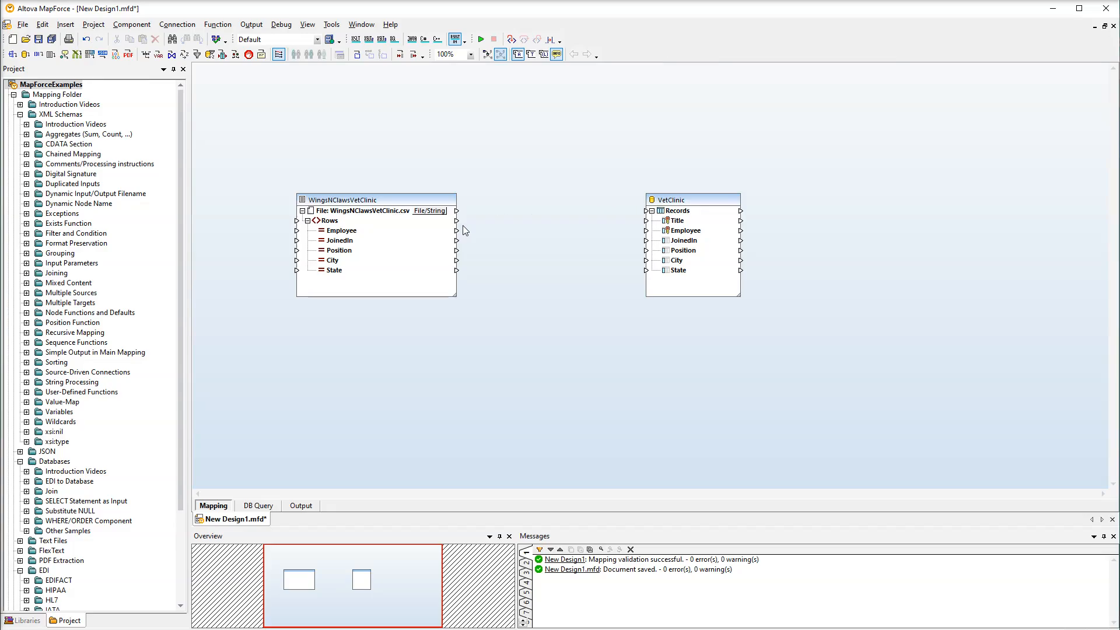
left_click_drag(458, 221, 649, 211)
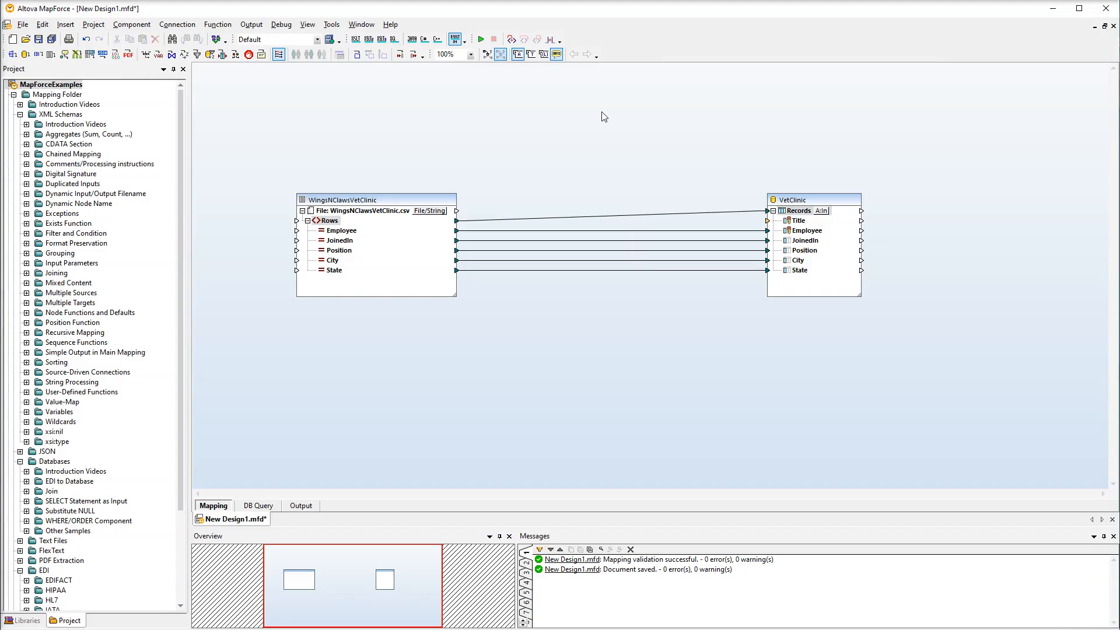
Add the core functions substring-before and substring-after above the connections between the CSV and database components
double_click(604, 117)
type("subs")
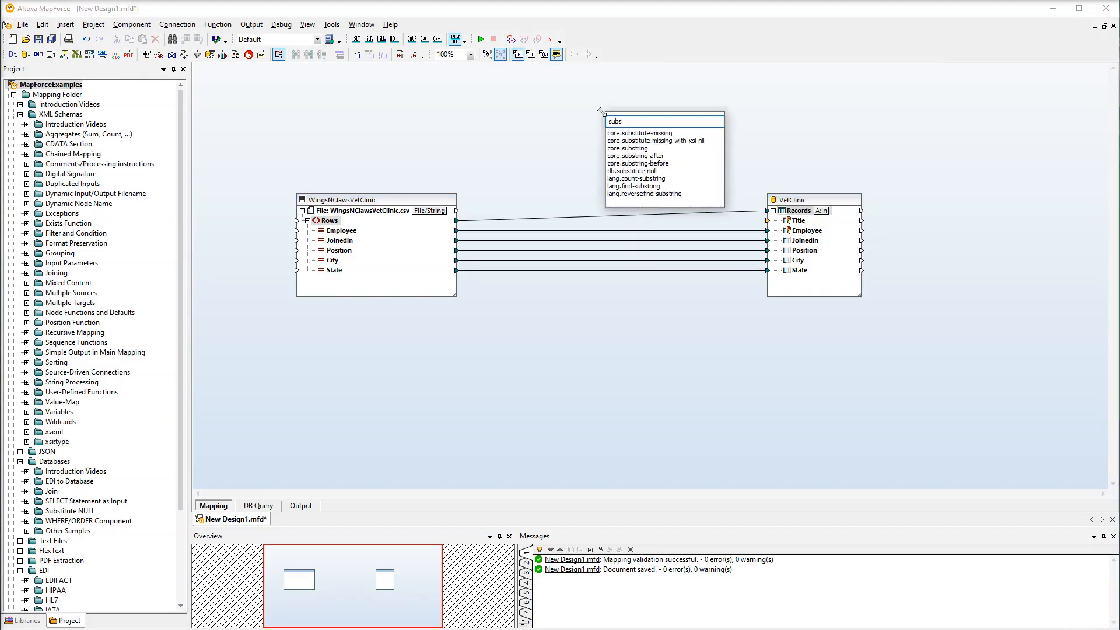
double_click(674, 163)
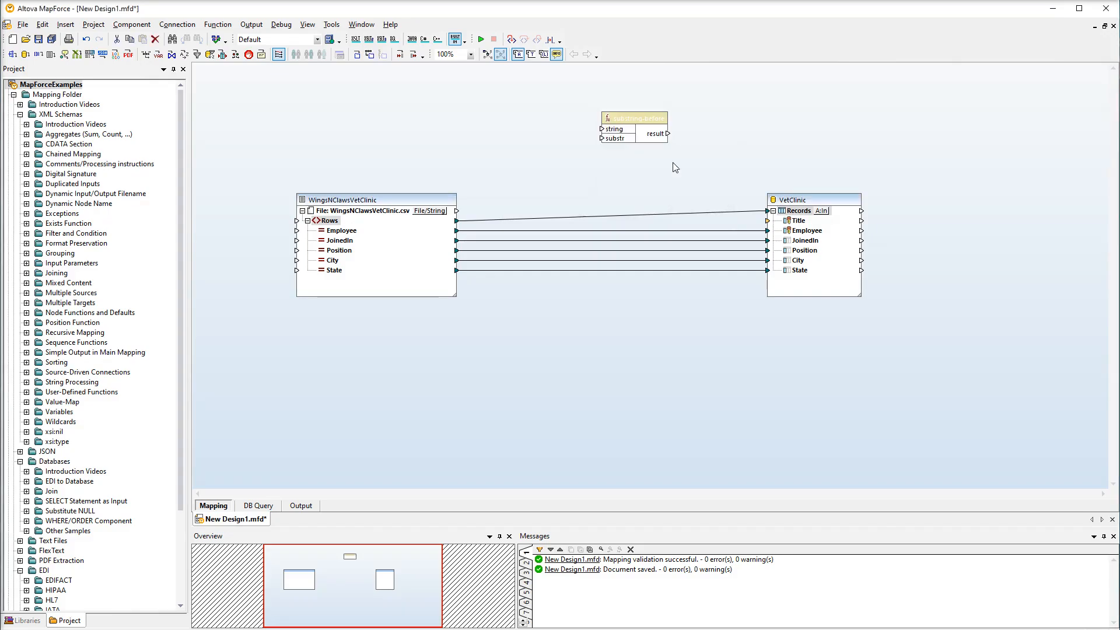
double_click(604, 151)
type("subs")
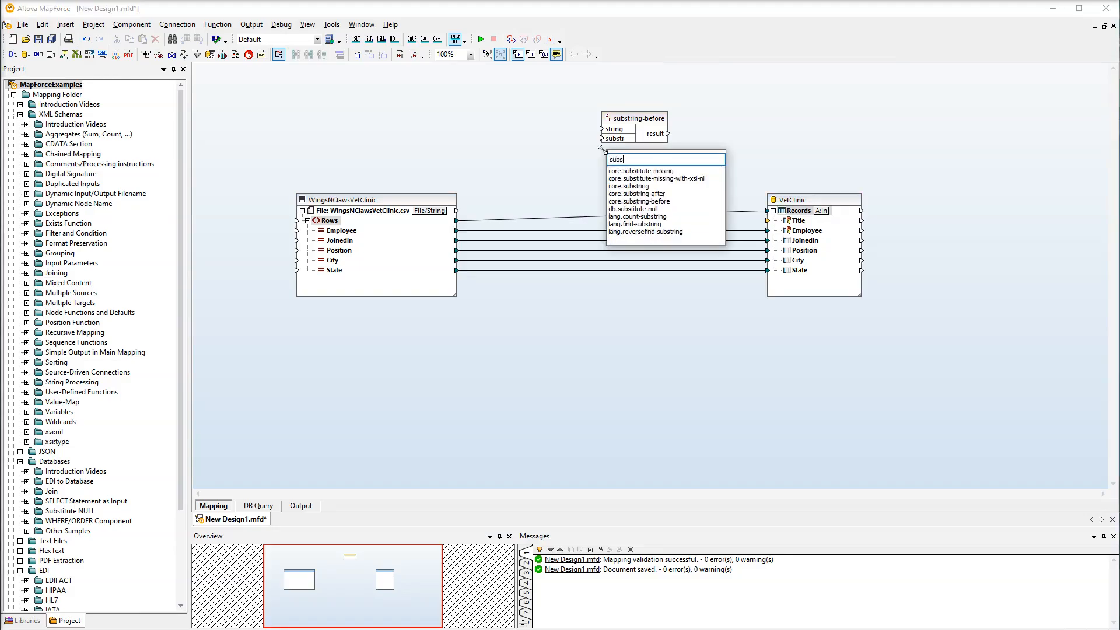
double_click(667, 193)
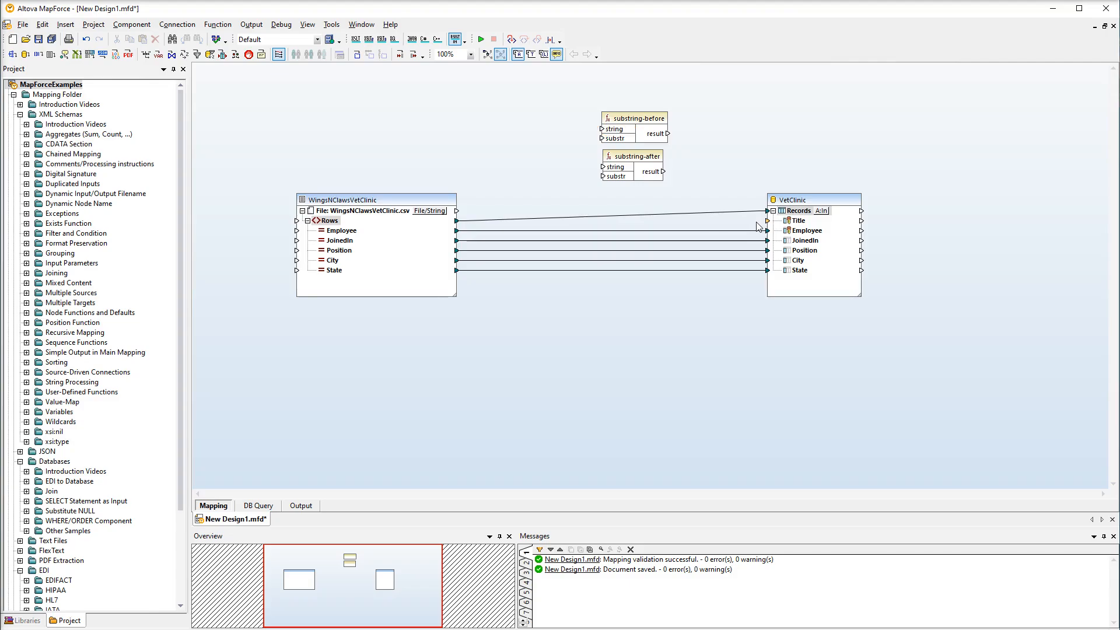
Reroute the source Employee connection to the string input of substring-before and also connect Employee to the string input of substring-after
left_click_drag(763, 230, 618, 168)
left_click_drag(602, 133, 602, 129)
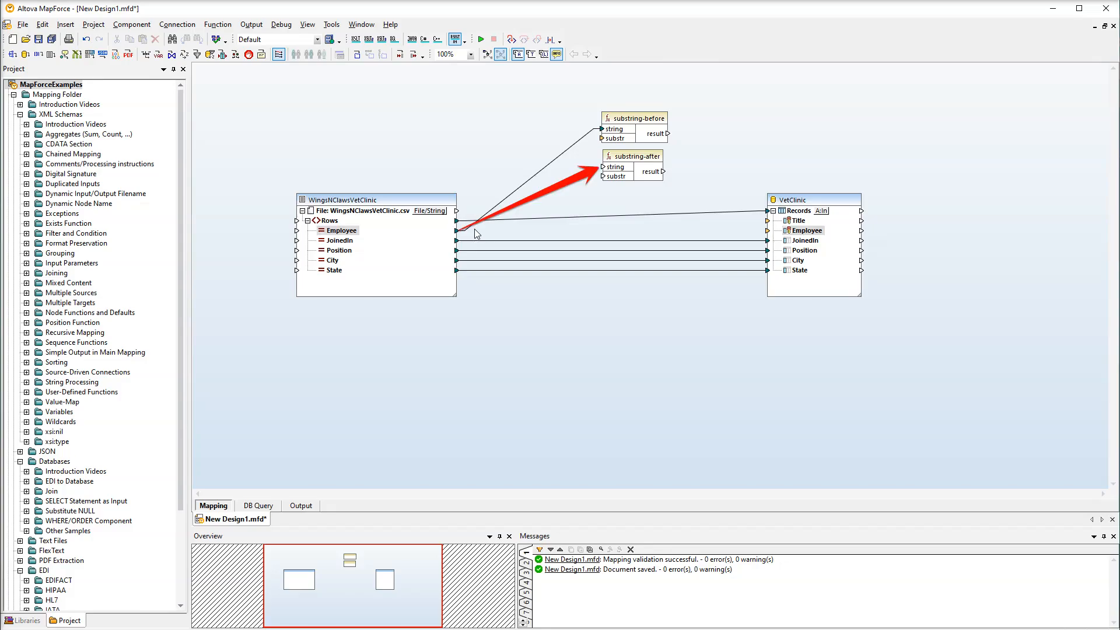
left_click_drag(458, 231, 603, 168)
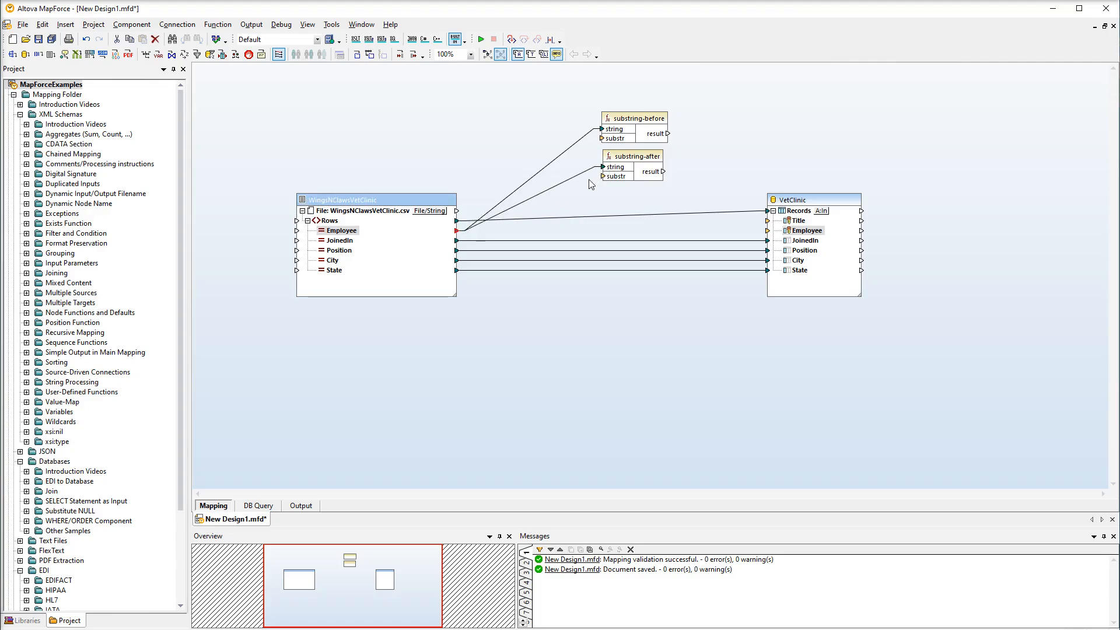
Add a constant holding a single space and connect it to the substr inputs of substring-before and substring-after
left_click(531, 129)
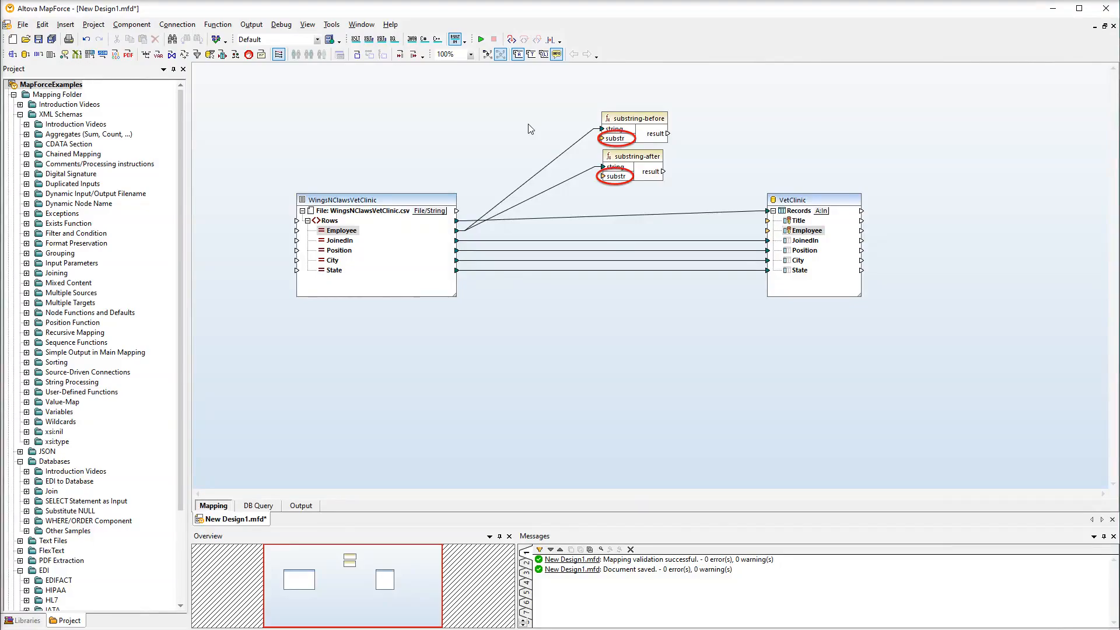
double_click(528, 124)
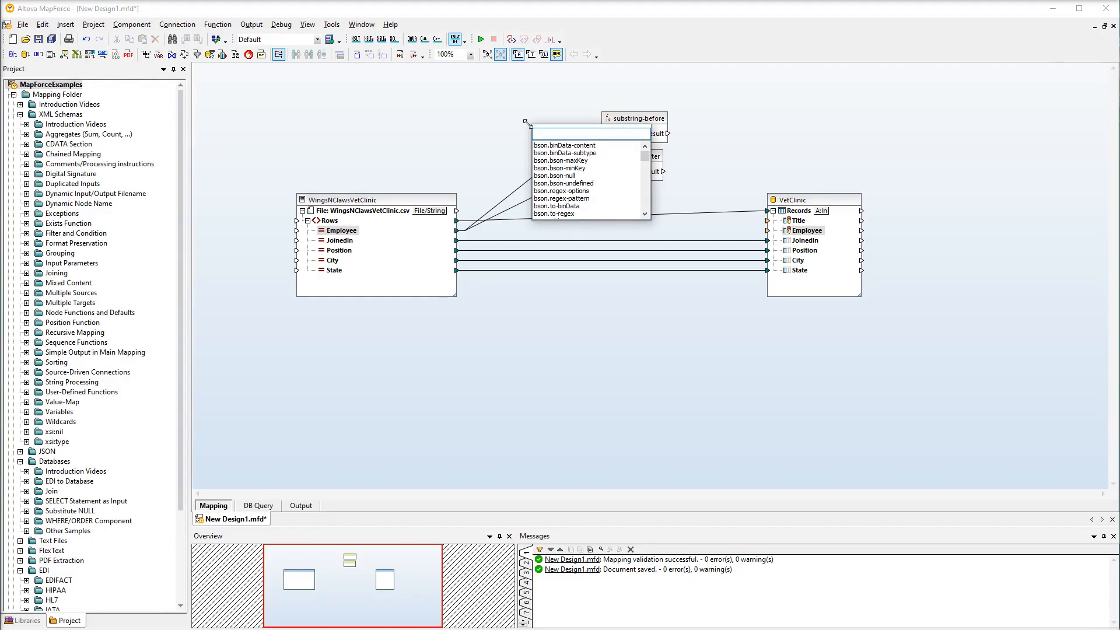
type("\"")
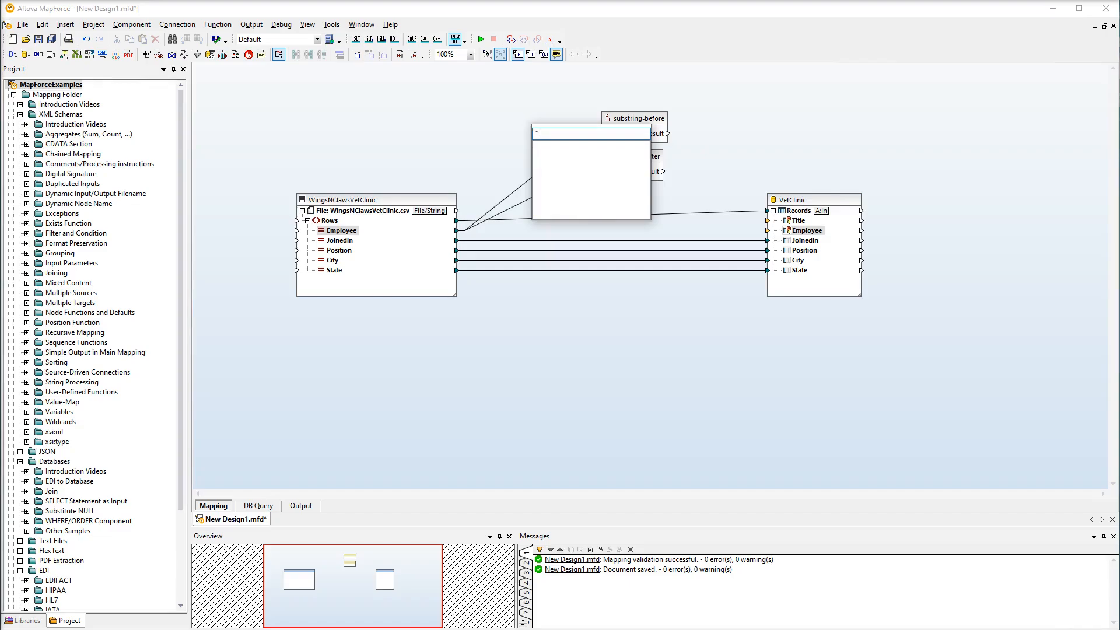
key("Return")
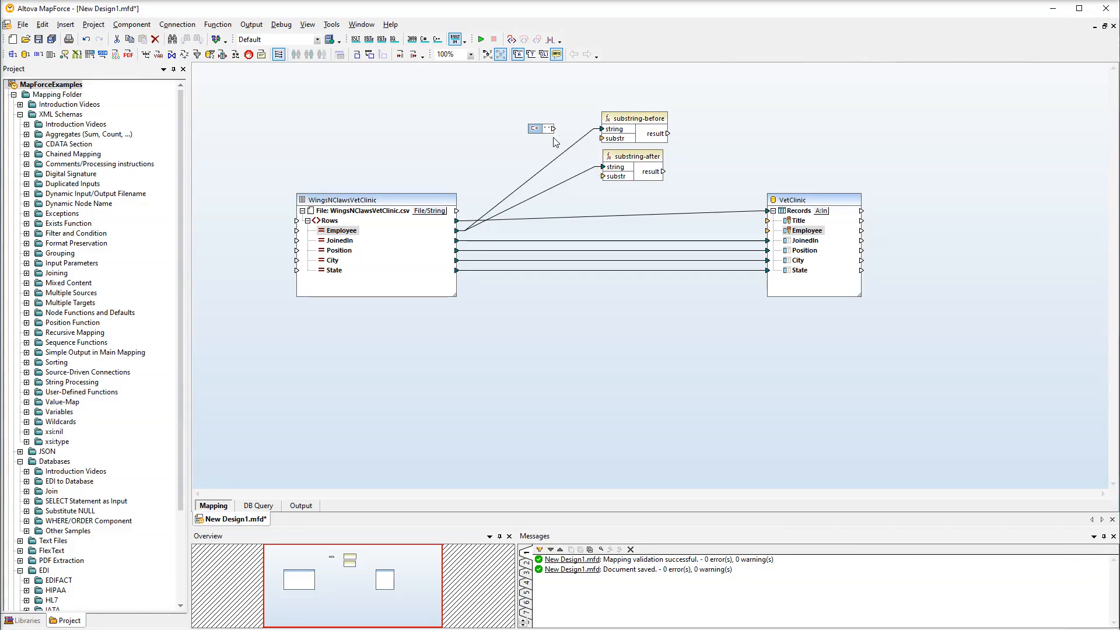
left_click_drag(553, 128, 603, 176)
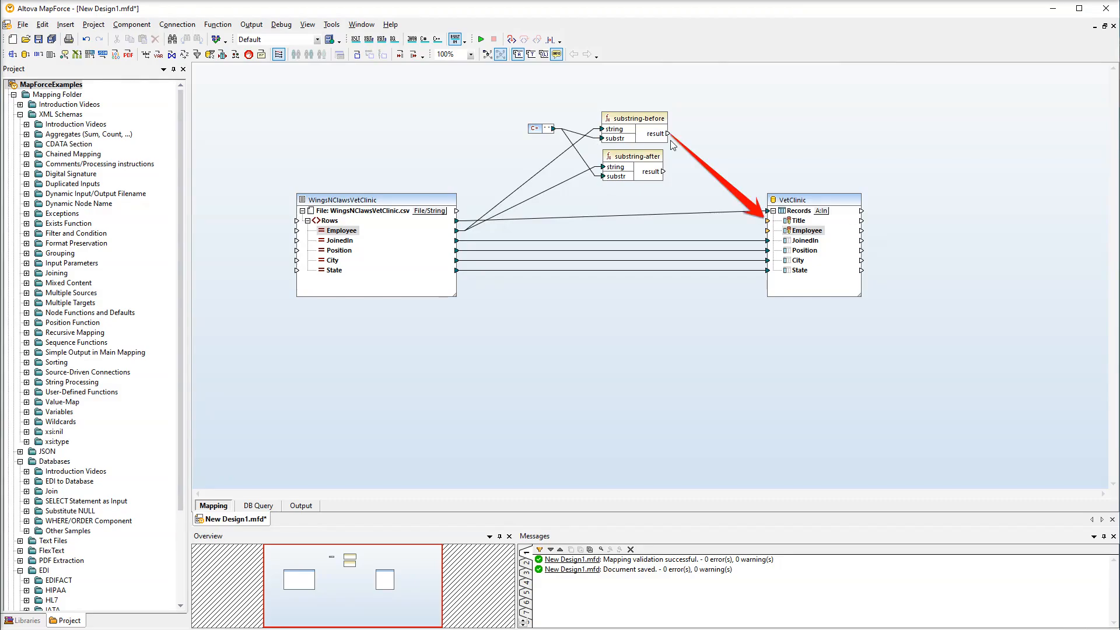
Connect the substring-before result to Title and the substring-after result to Employee in VetClinic, and preview the mapping output
mouse_move(668, 133)
left_mouse_down()
mouse_move(722, 195)
mouse_move(768, 223)
left_mouse_up()
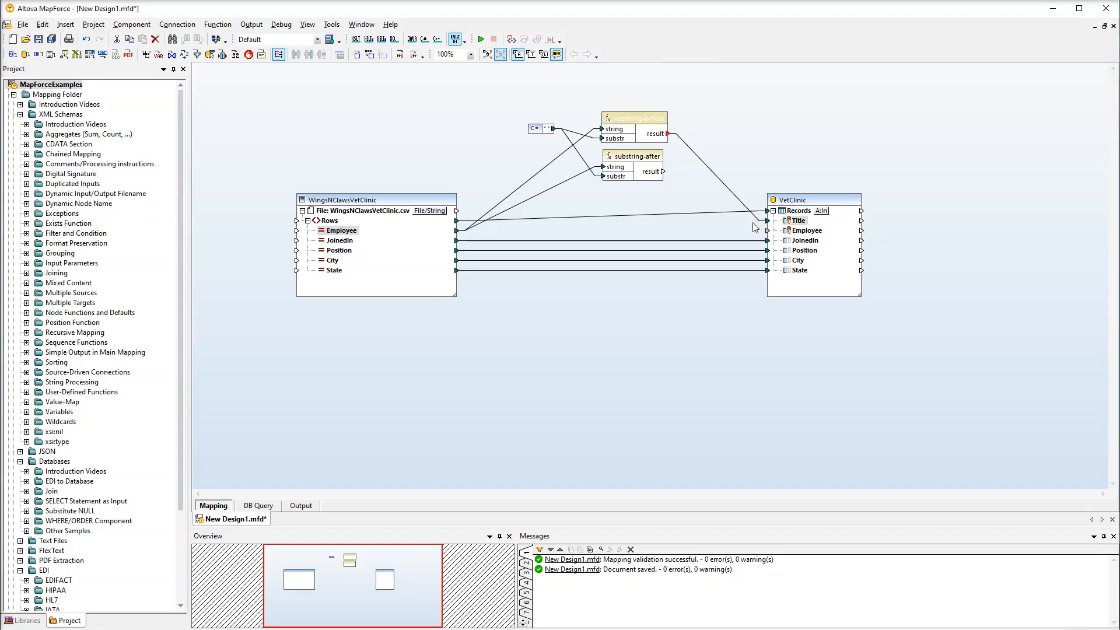
left_click(669, 183)
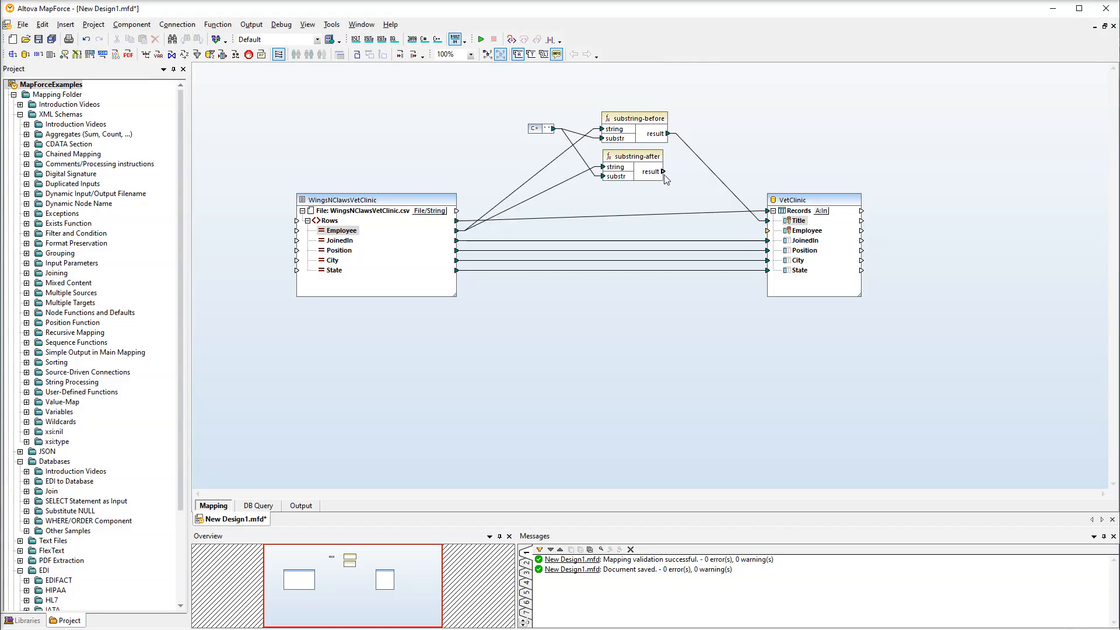
left_click_drag(664, 172, 768, 231)
left_click(723, 286)
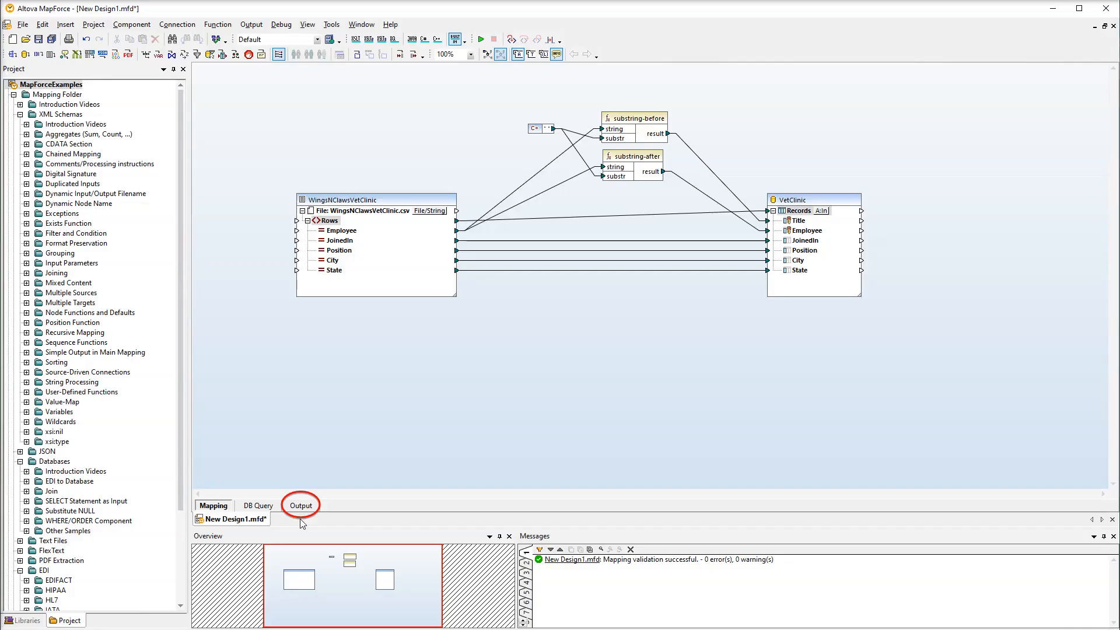
left_click(302, 506)
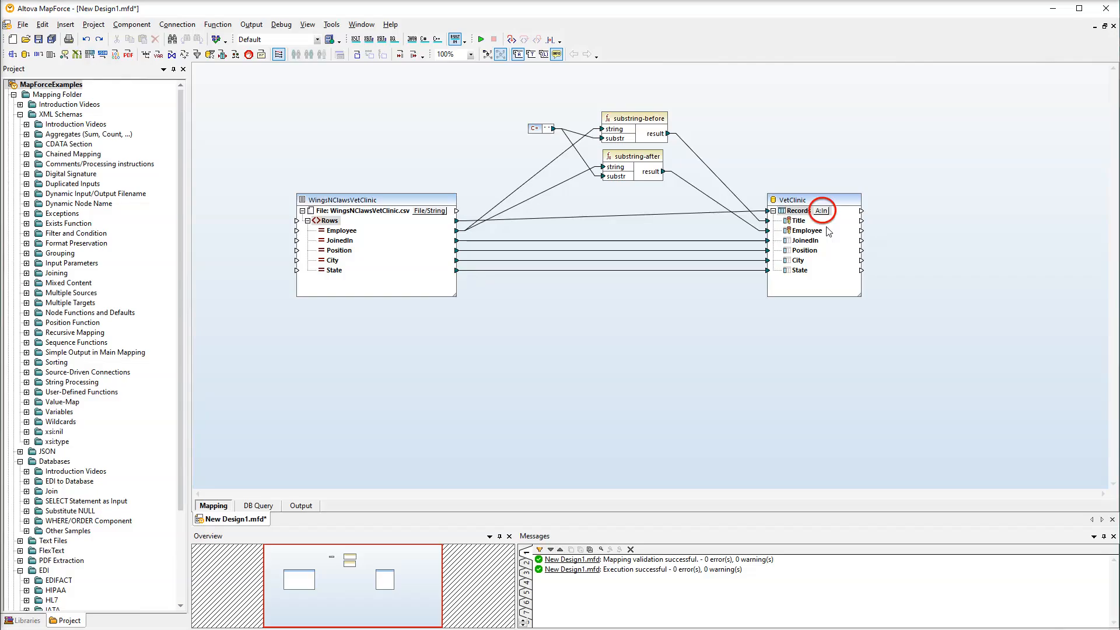
Insert an "Update if..." action for the Records table, conditioned on Title and Employee being equal, with Insert Rest for remaining records
left_click(823, 212)
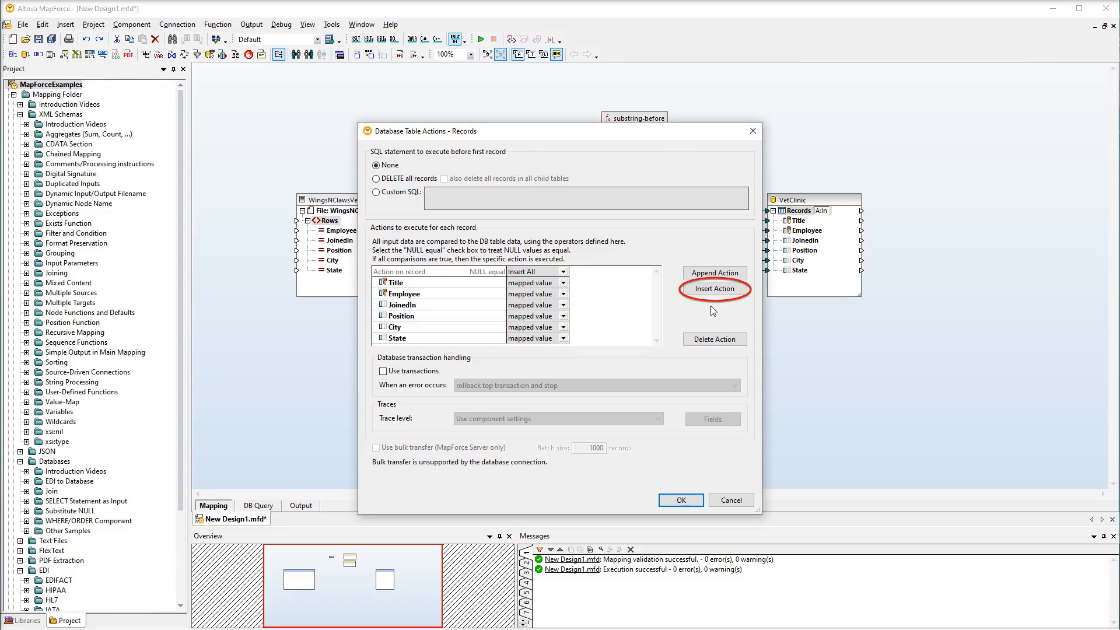
left_click(713, 291)
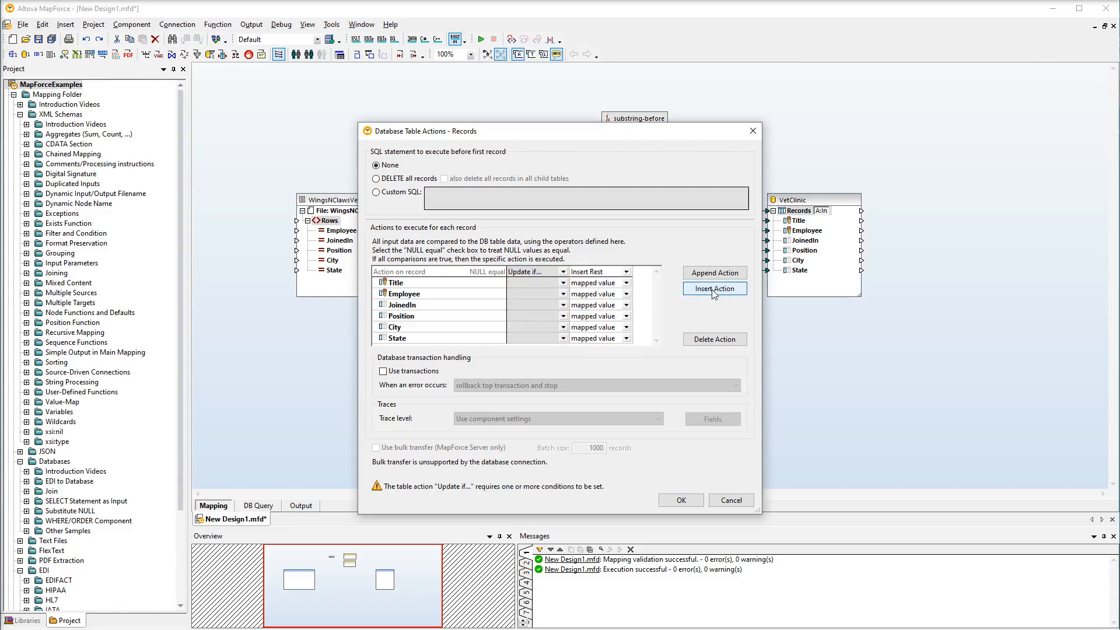
left_click(564, 283)
left_click(560, 299)
left_click(564, 294)
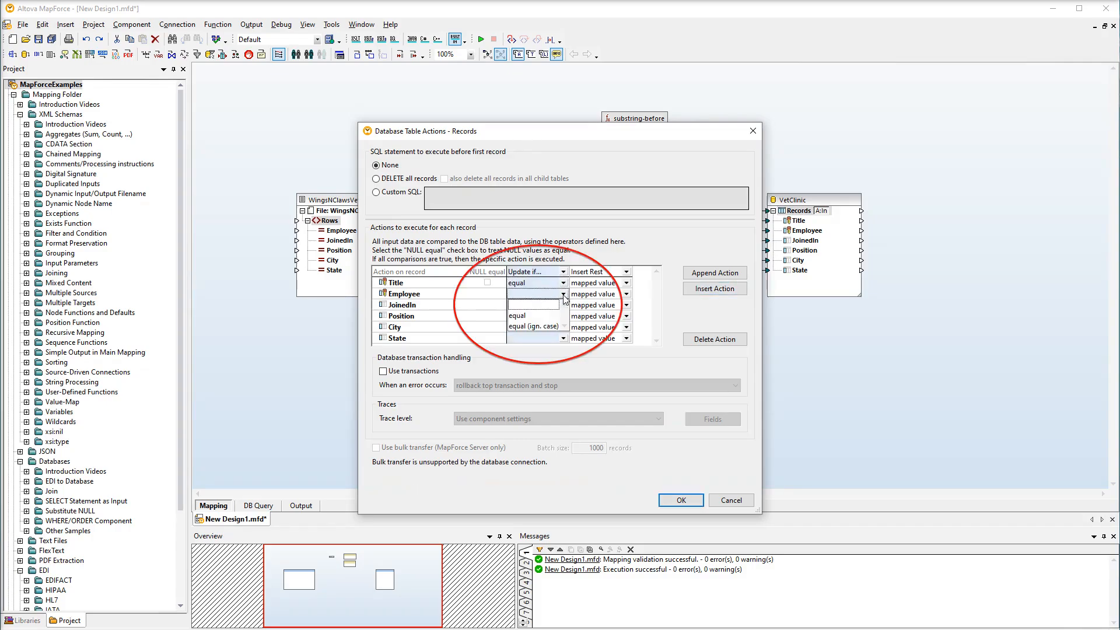
left_click(550, 315)
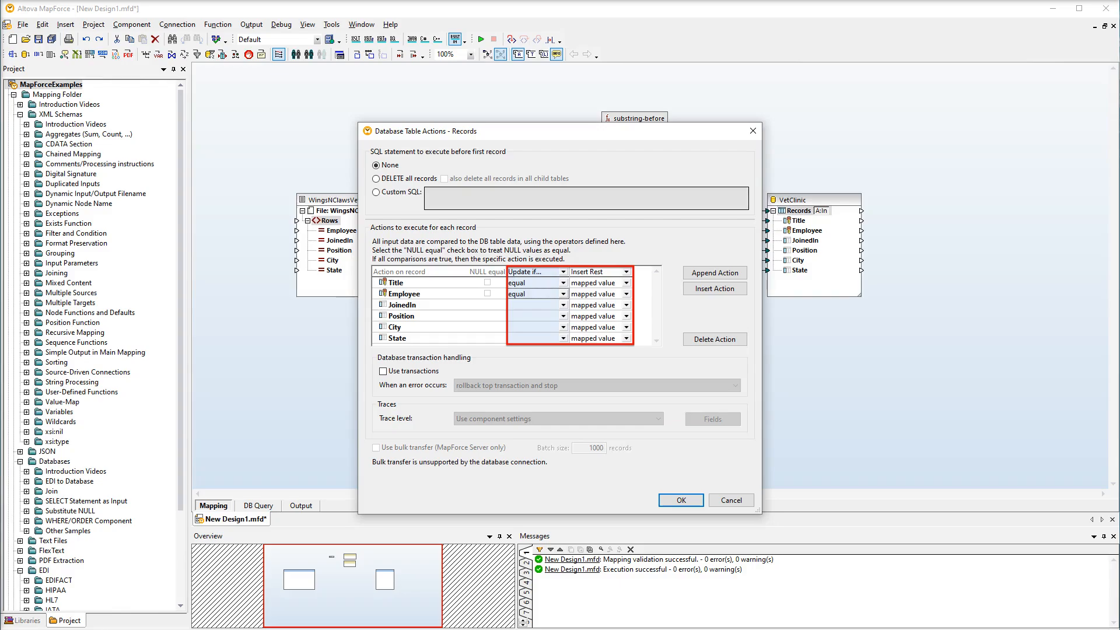
left_click(696, 500)
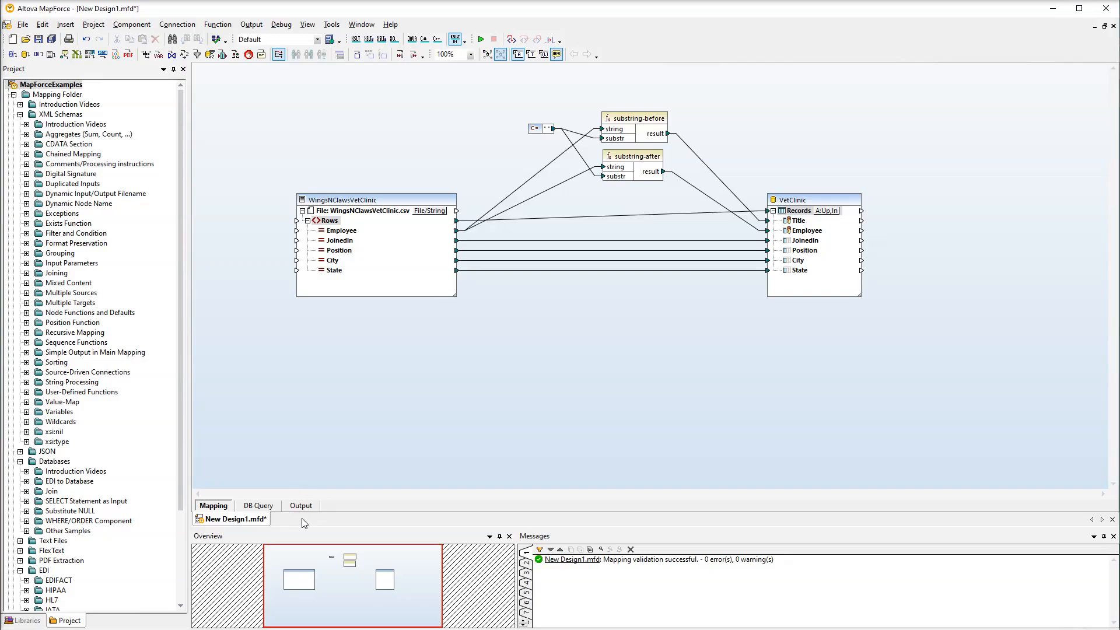
Generate the mapping output and run its SQL script against the VetClinic database
left_click(300, 506)
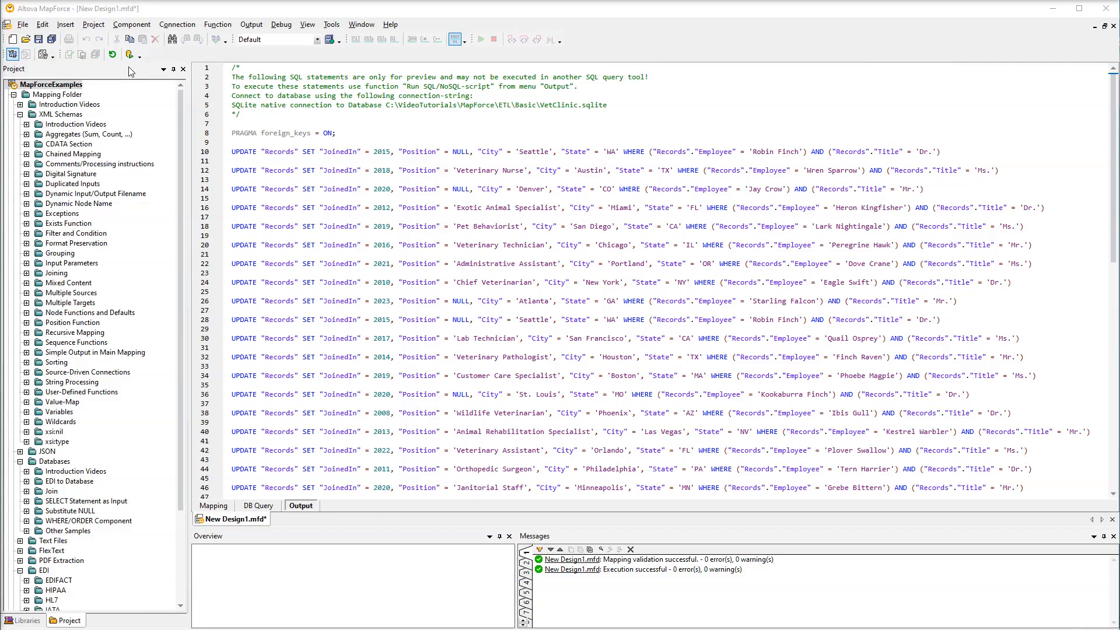
left_click(129, 55)
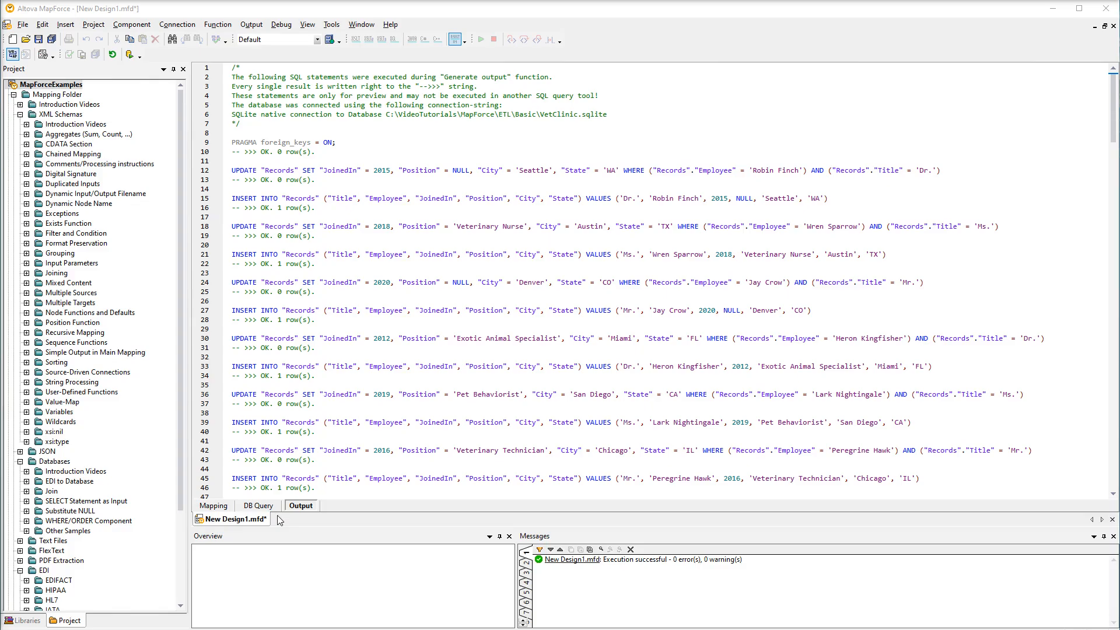
Generate a SELECT statement for the Records table in the database query view and execute it to retrieve the stored rows
left_click(274, 505)
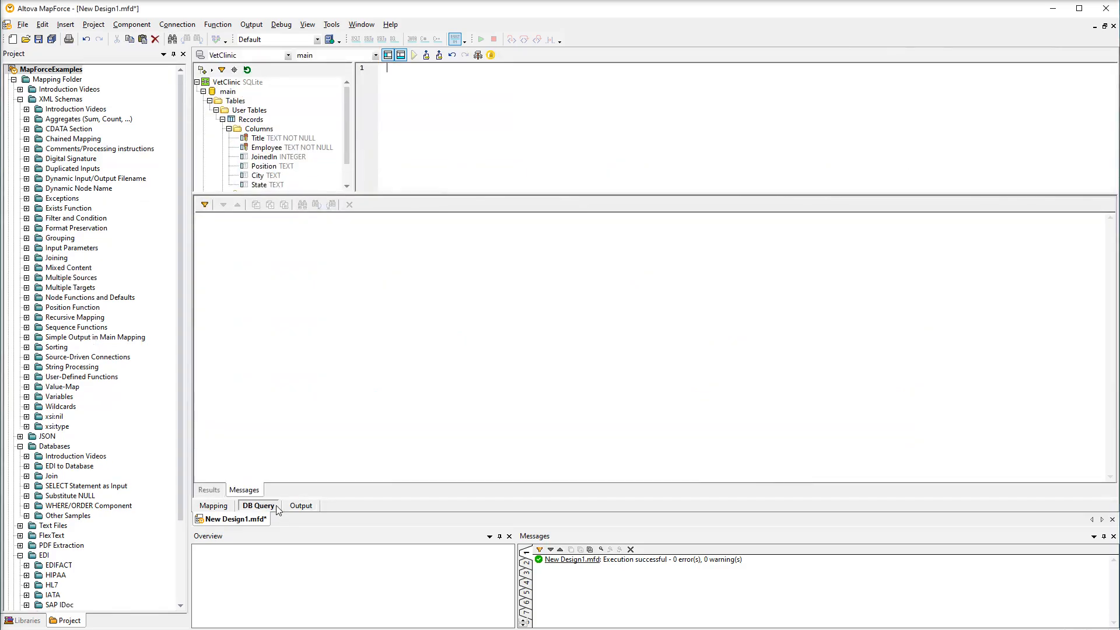
right_click(301, 119)
mouse_move(366, 124)
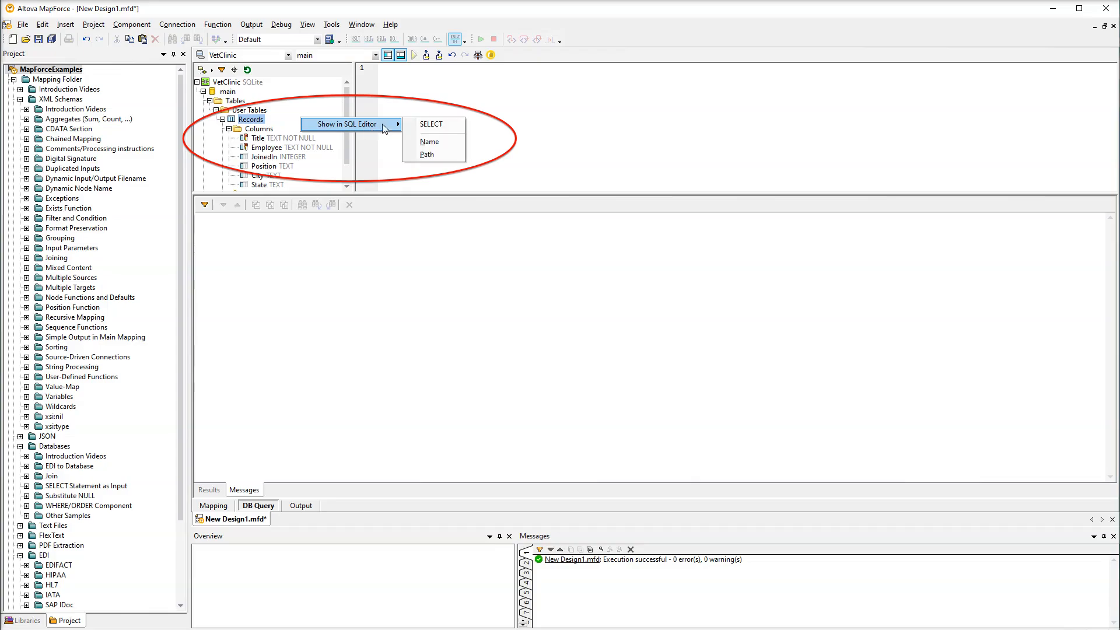
left_click(416, 124)
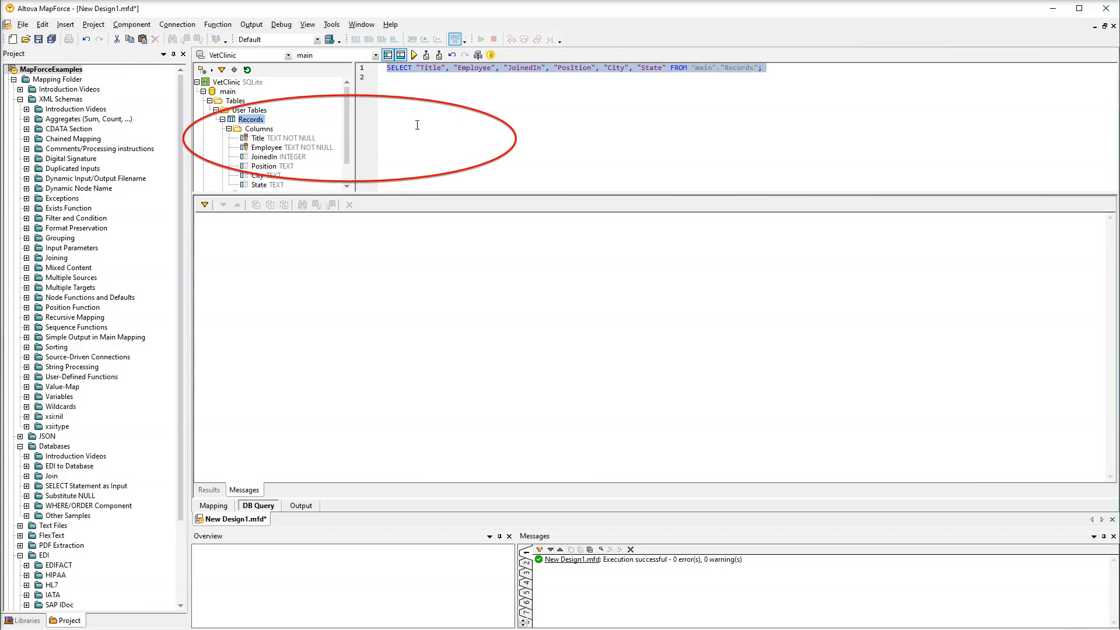
left_click(416, 58)
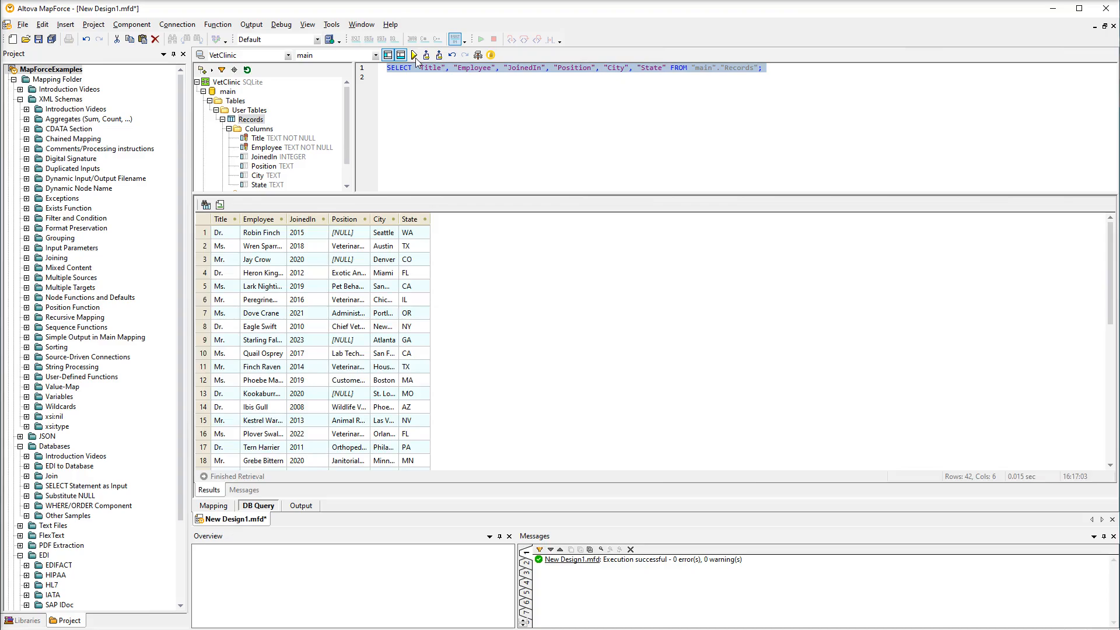